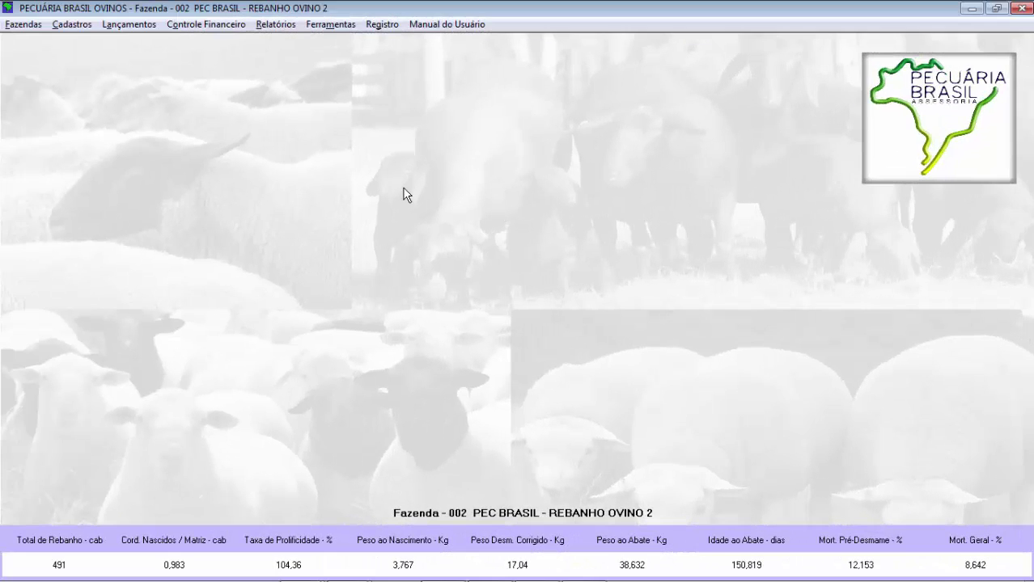
Step: Open the Painel de Diagnóstico report, look through its Reprodução, Ganho de Peso and Sanidade sections, and return to Reprodução
{"action": "left_click", "coordinate": [279, 25]}
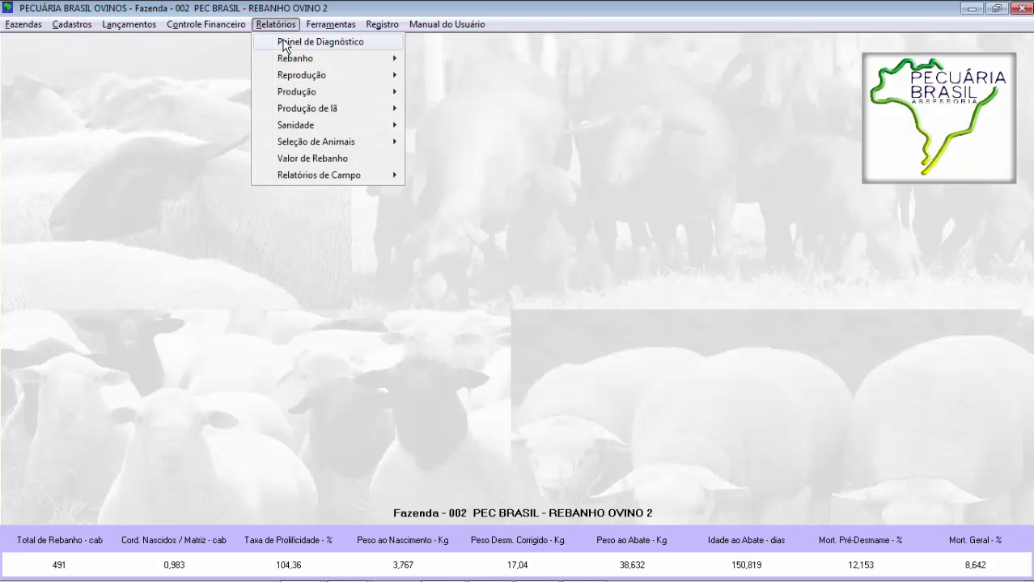
{"action": "left_click", "coordinate": [284, 44]}
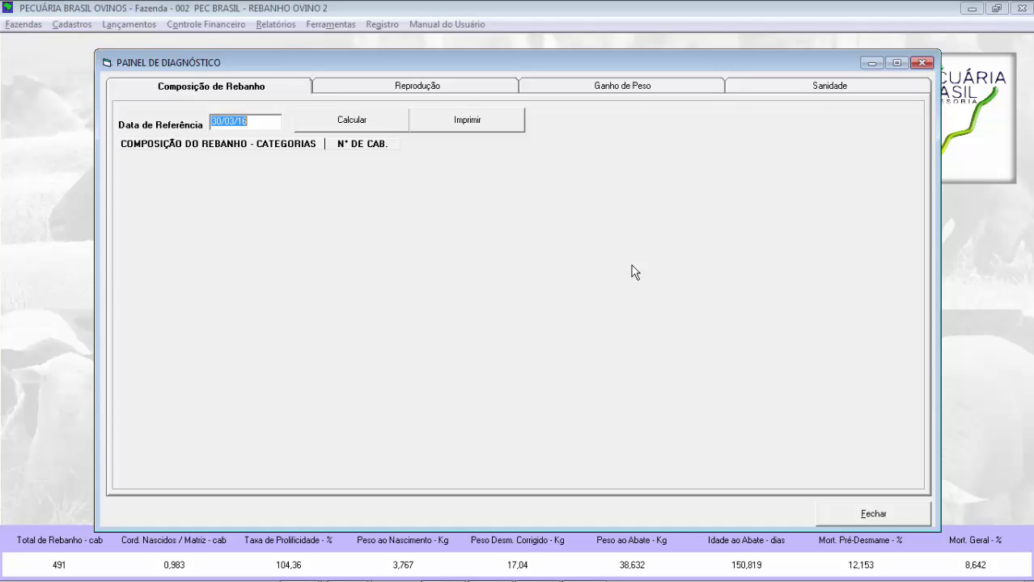
{"action": "left_click", "coordinate": [420, 86]}
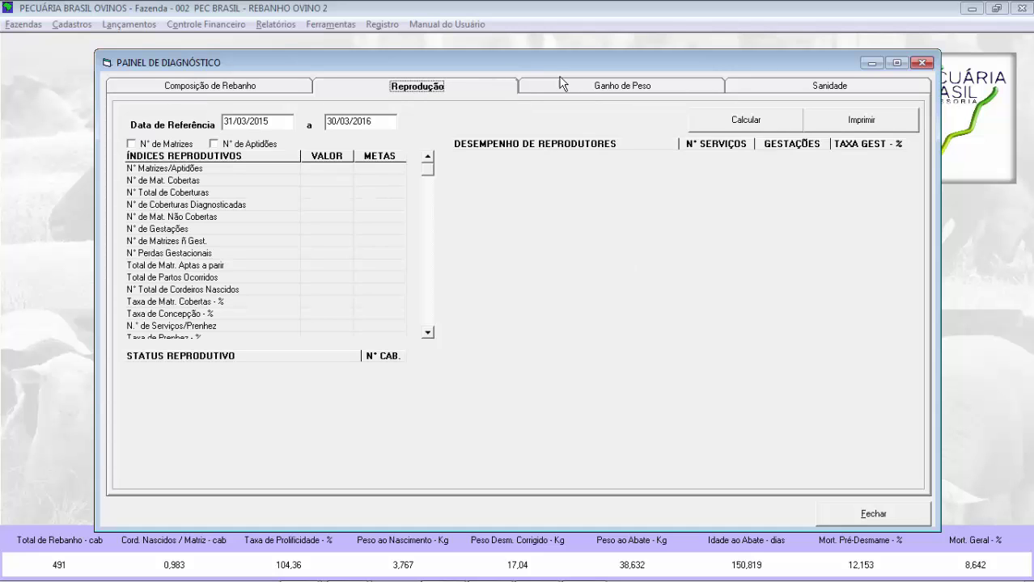
{"action": "left_click", "coordinate": [564, 81]}
{"action": "left_click", "coordinate": [457, 86]}
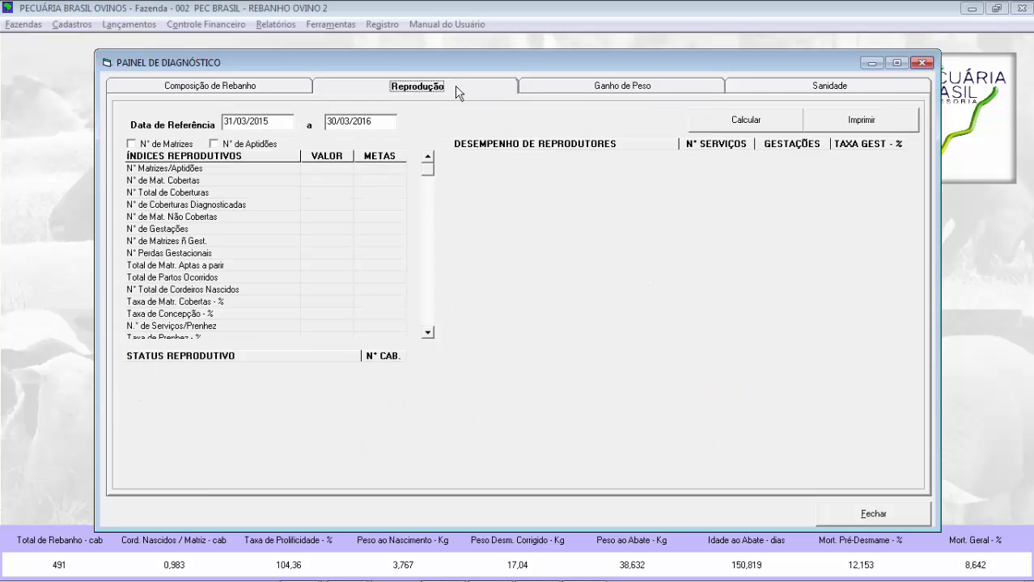
{"action": "left_click", "coordinate": [576, 84]}
{"action": "left_click", "coordinate": [814, 86]}
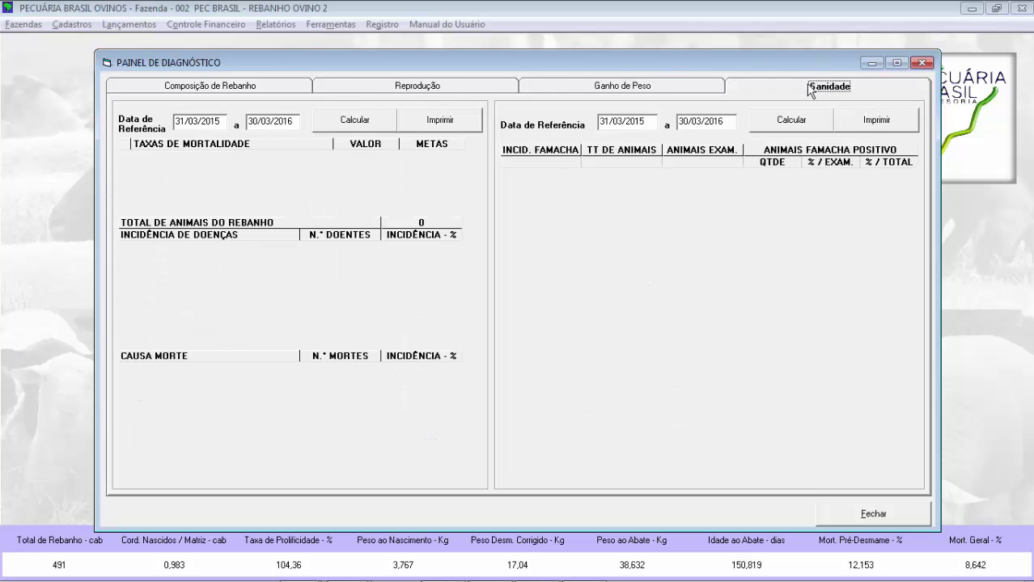
{"action": "left_click", "coordinate": [464, 90]}
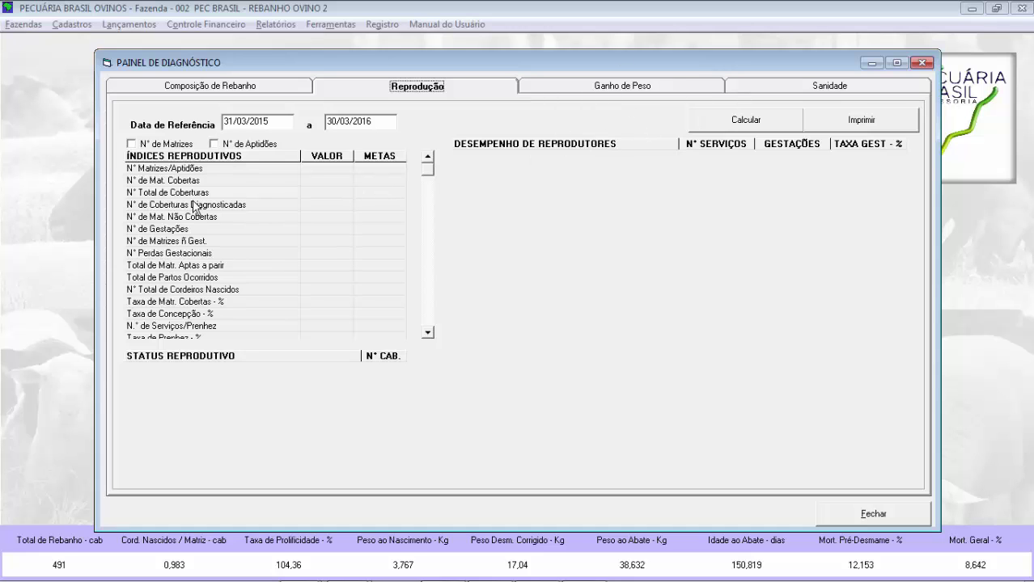
Step: Calculate the reproductive indices by Nº de Matrizes for the reference period 01/01/2015 to 31/12/2015
{"action": "left_click", "coordinate": [252, 123]}
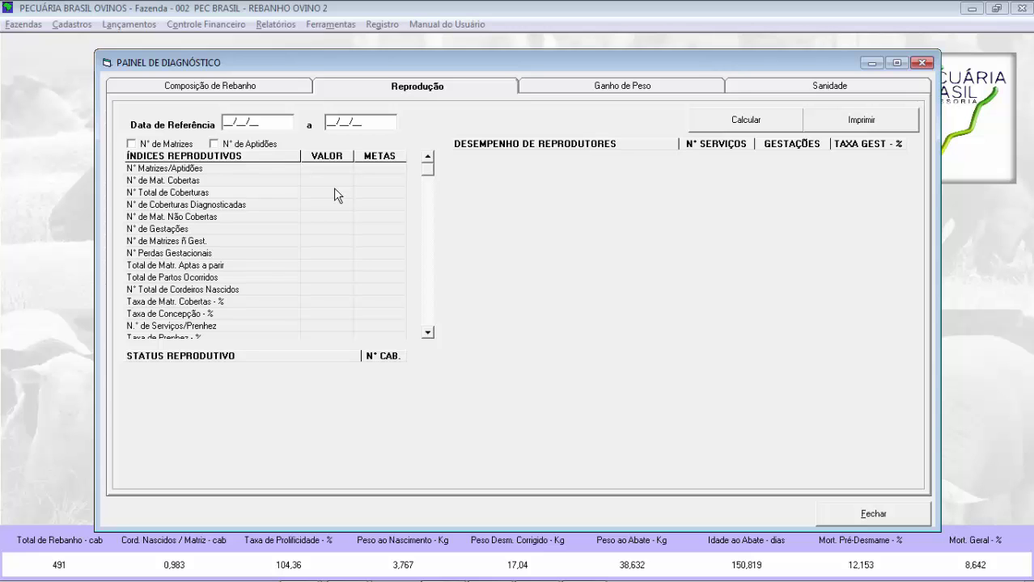
{"action": "left_click", "coordinate": [185, 147]}
{"action": "left_click", "coordinate": [279, 121]}
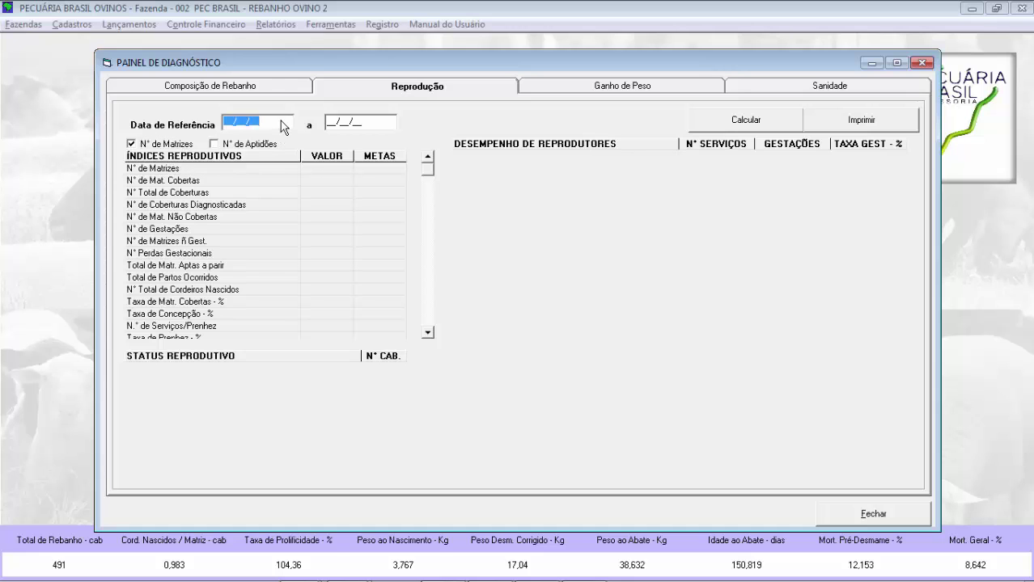
{"action": "type", "text": "01/01/2015"}
{"action": "key", "text": "Tab"}
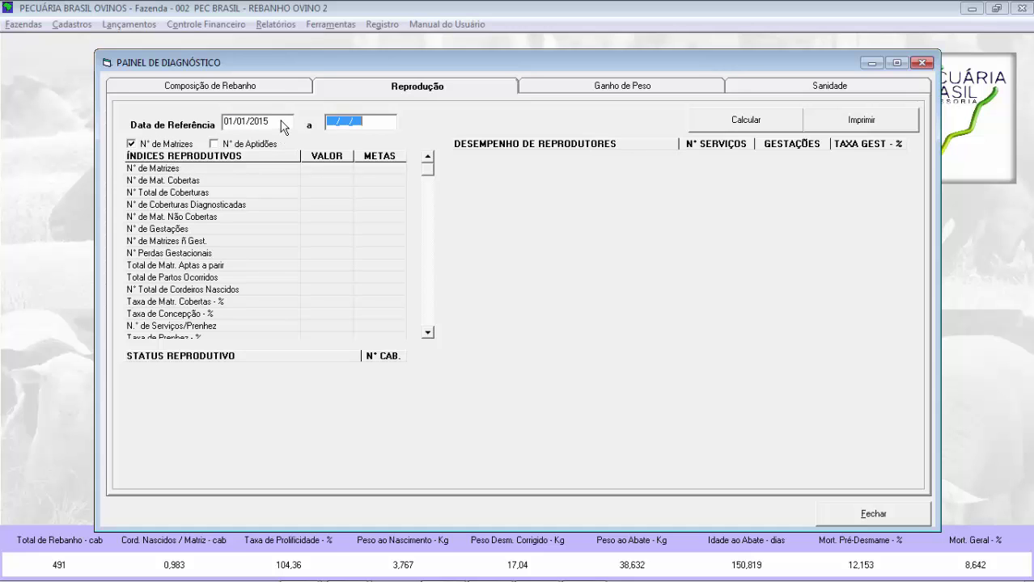
{"action": "type", "text": "311215"}
{"action": "key", "text": "Tab"}
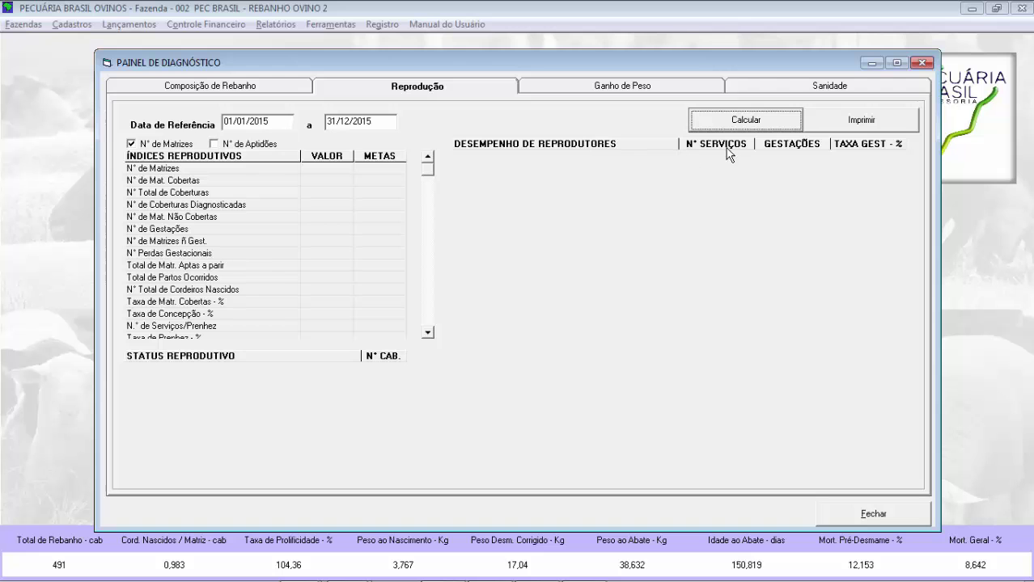
{"action": "left_click", "coordinate": [751, 119]}
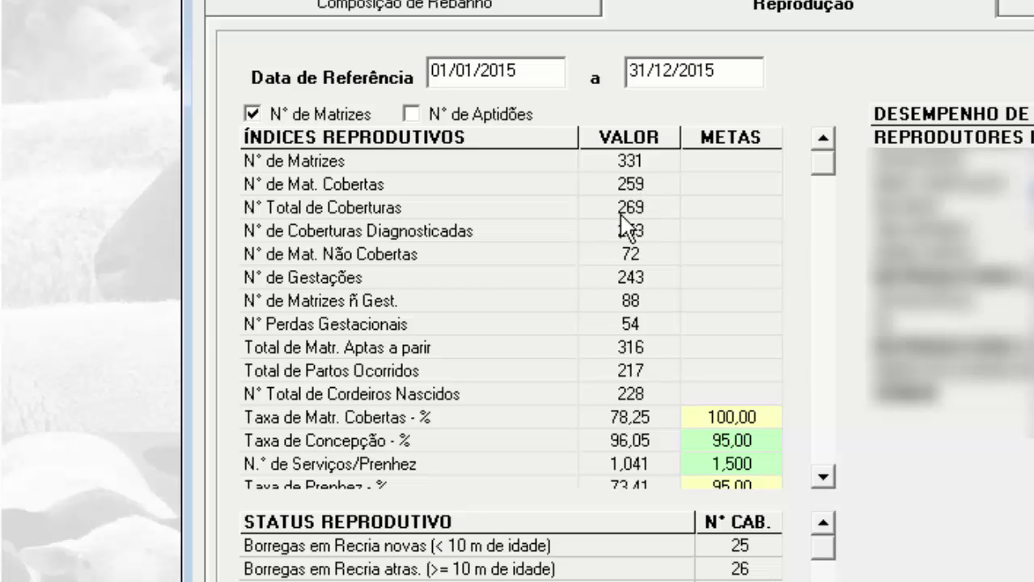
Step: Examine the counts of ewes, uncovered ewes, gestations, non-pregnant ewes and total lambs born in the reproductive indices
{"action": "left_click", "coordinate": [637, 261]}
{"action": "left_click", "coordinate": [634, 162]}
{"action": "left_click", "coordinate": [637, 255]}
{"action": "left_click", "coordinate": [631, 279]}
{"action": "left_click", "coordinate": [642, 306]}
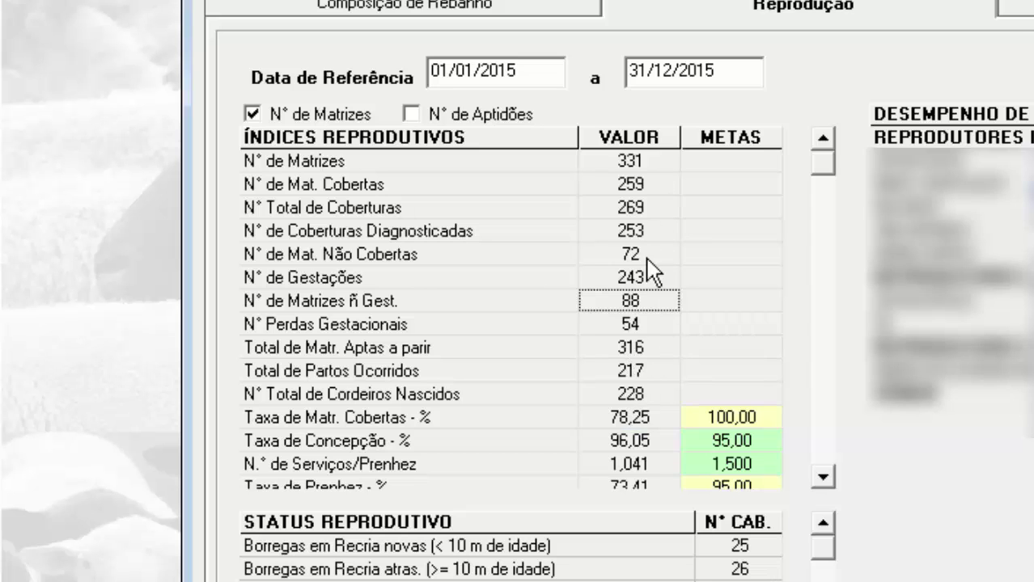
{"action": "left_click", "coordinate": [643, 399]}
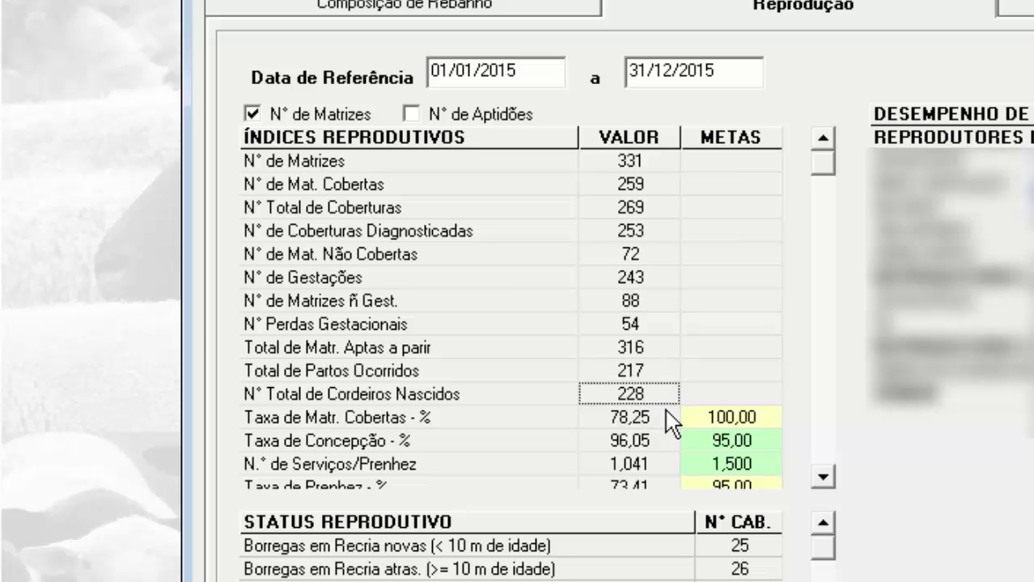
Step: Examine the remaining reproductive rates, comparing Nº de Serviços/Prenhez, Período de Serviço and Taxa de Perda Gestacional with their goals
{"action": "key", "text": "Down"}
{"action": "key", "text": "Down"}
{"action": "key", "text": "Down"}
{"action": "key", "text": "Down"}
{"action": "key", "text": "Down"}
{"action": "key", "text": "Down"}
{"action": "key", "text": "Down"}
{"action": "key", "text": "Down"}
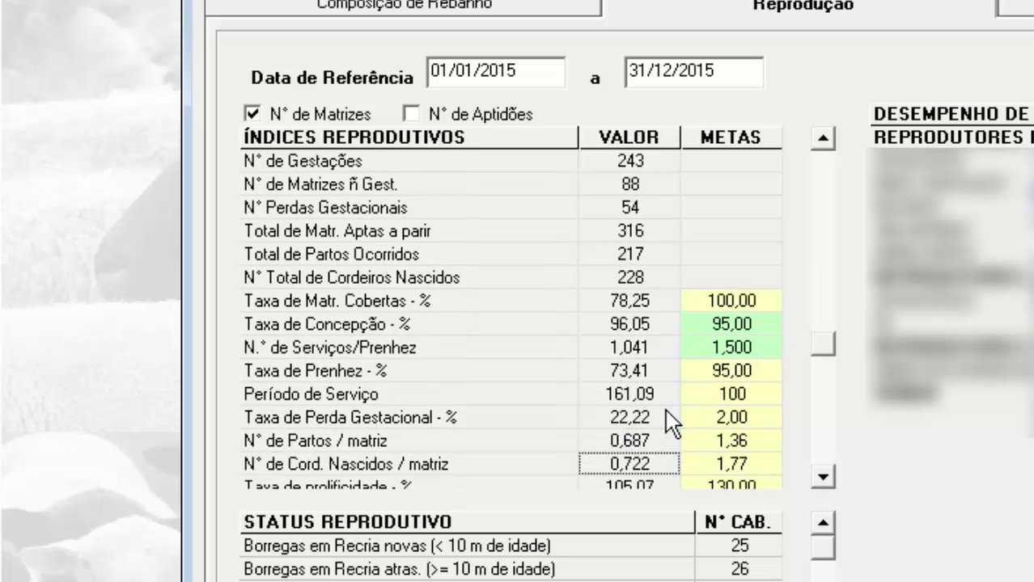
{"action": "key", "text": "Down"}
{"action": "key", "text": "Down"}
{"action": "key", "text": "Down"}
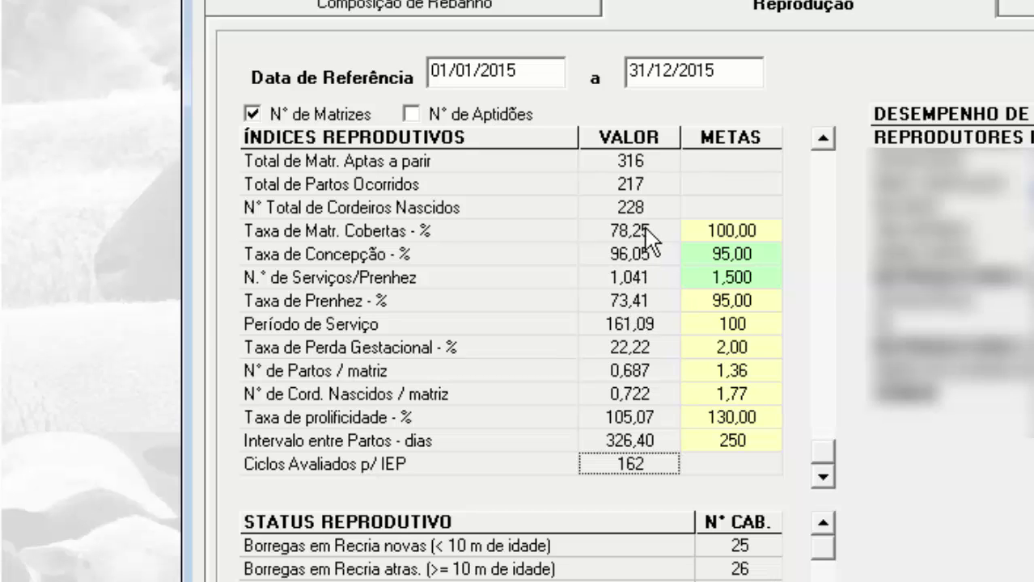
{"action": "left_click", "coordinate": [638, 281]}
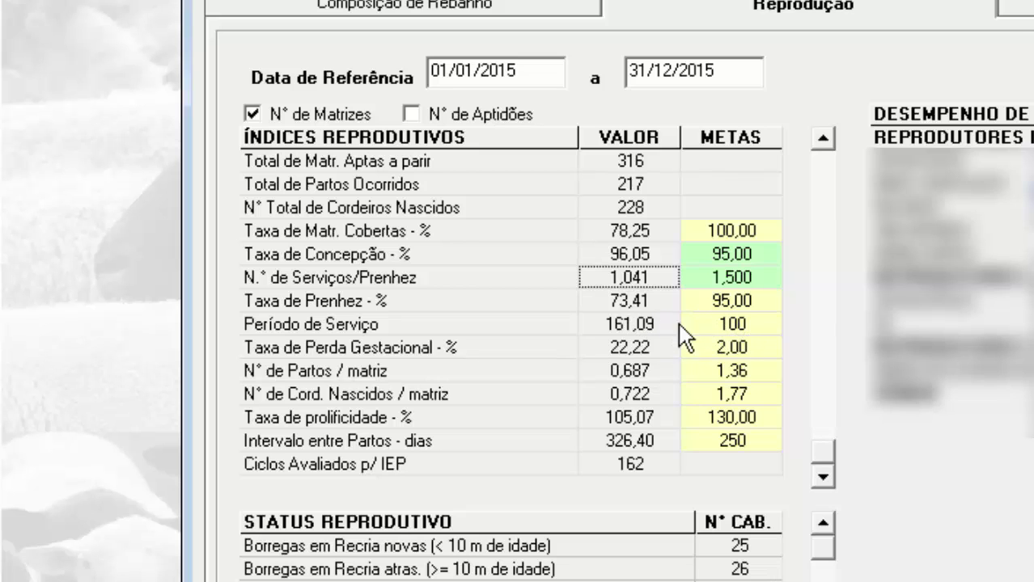
{"action": "left_click", "coordinate": [729, 324]}
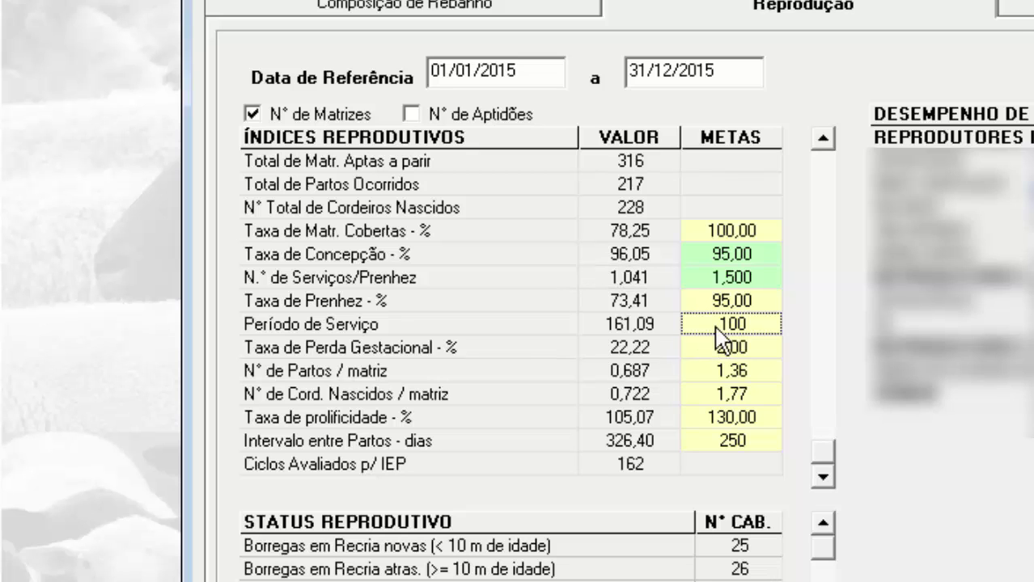
{"action": "left_click", "coordinate": [640, 325]}
{"action": "left_click", "coordinate": [723, 326]}
{"action": "left_click", "coordinate": [632, 352]}
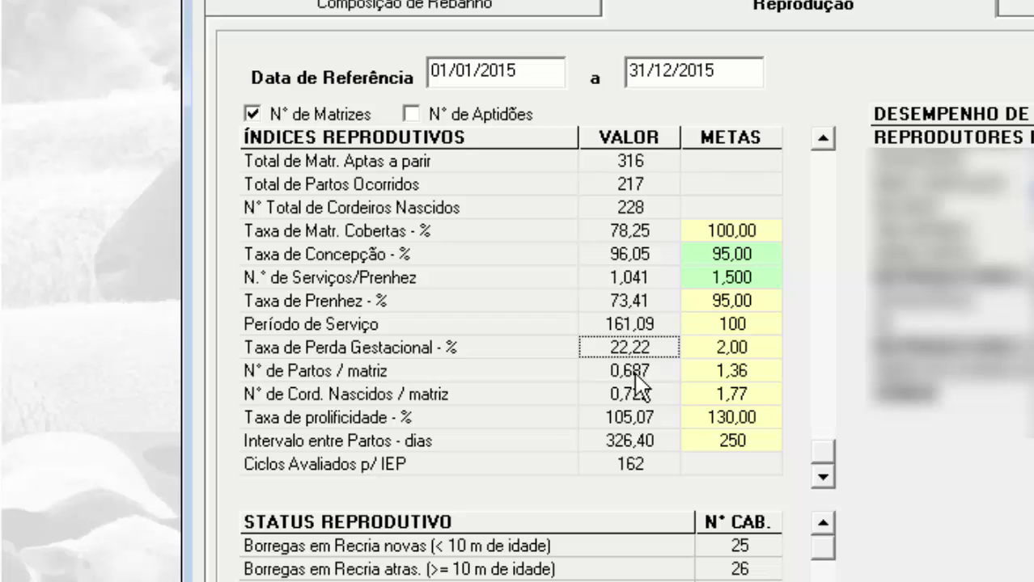
Step: Compare Nº de Partos / matriz with its goal and relate it to the pregnancy, gestational loss, lambs-born and lambing-interval goals
{"action": "left_click", "coordinate": [732, 370]}
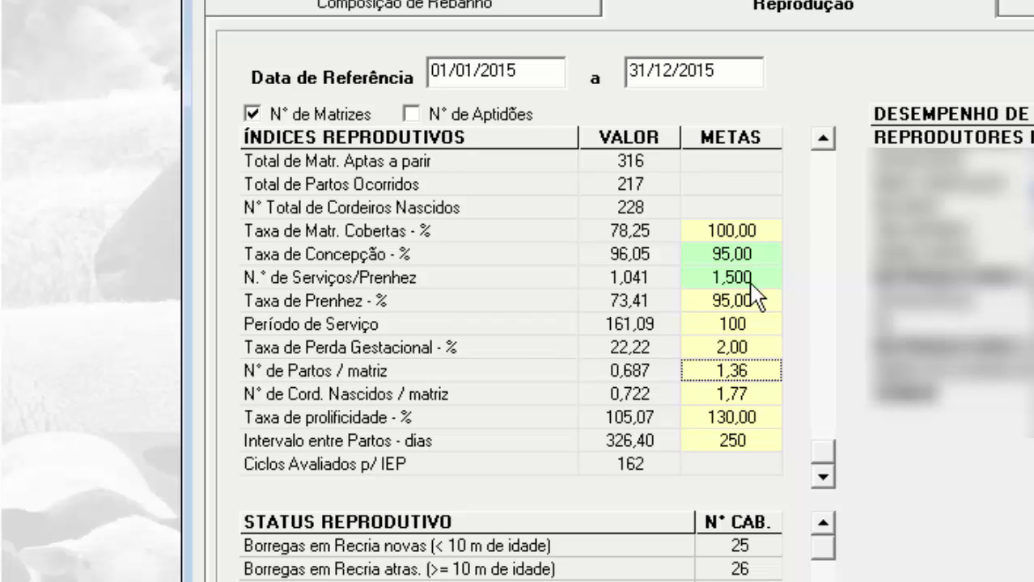
{"action": "left_click", "coordinate": [727, 304]}
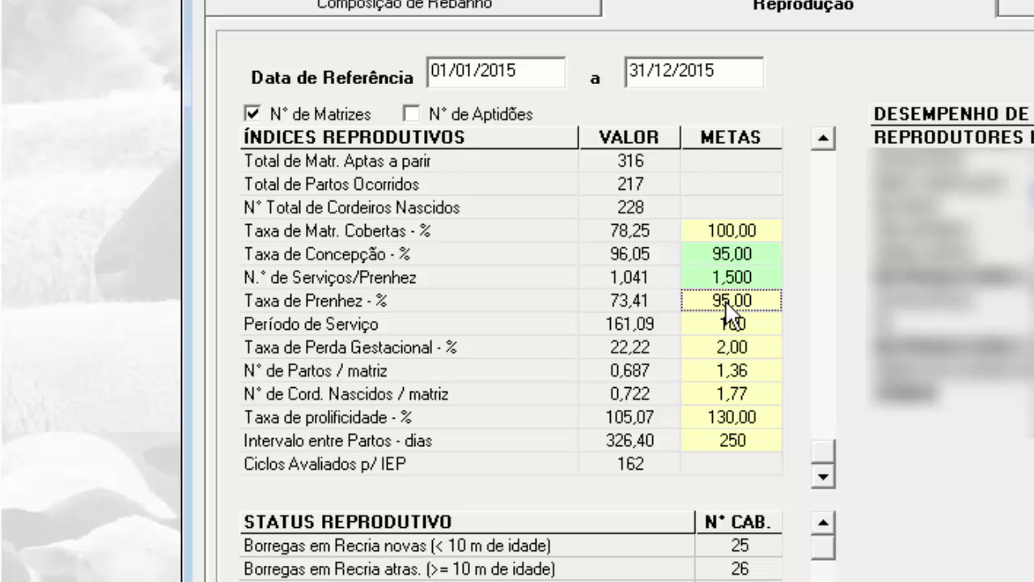
{"action": "left_click", "coordinate": [732, 443]}
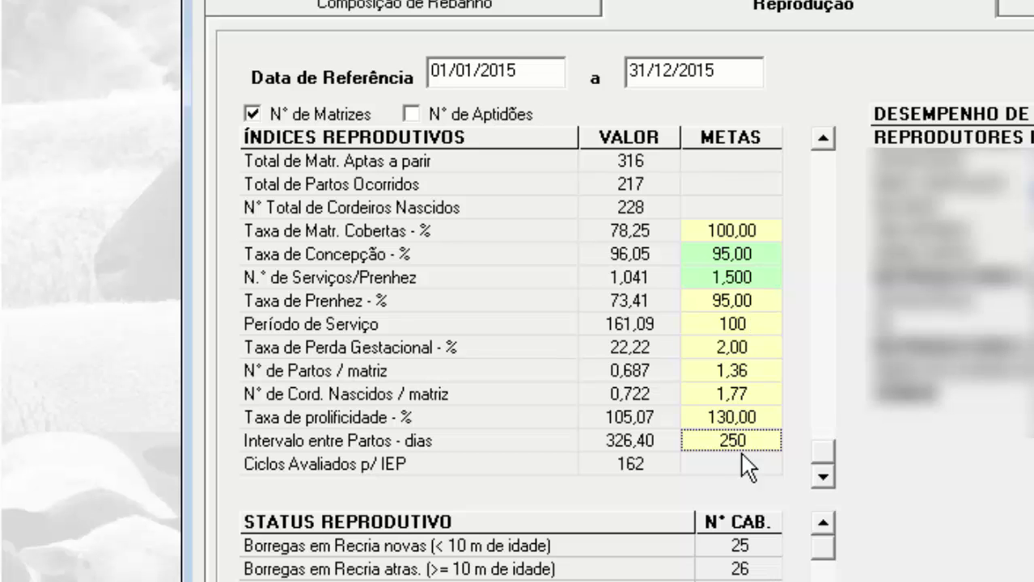
{"action": "left_click", "coordinate": [731, 371]}
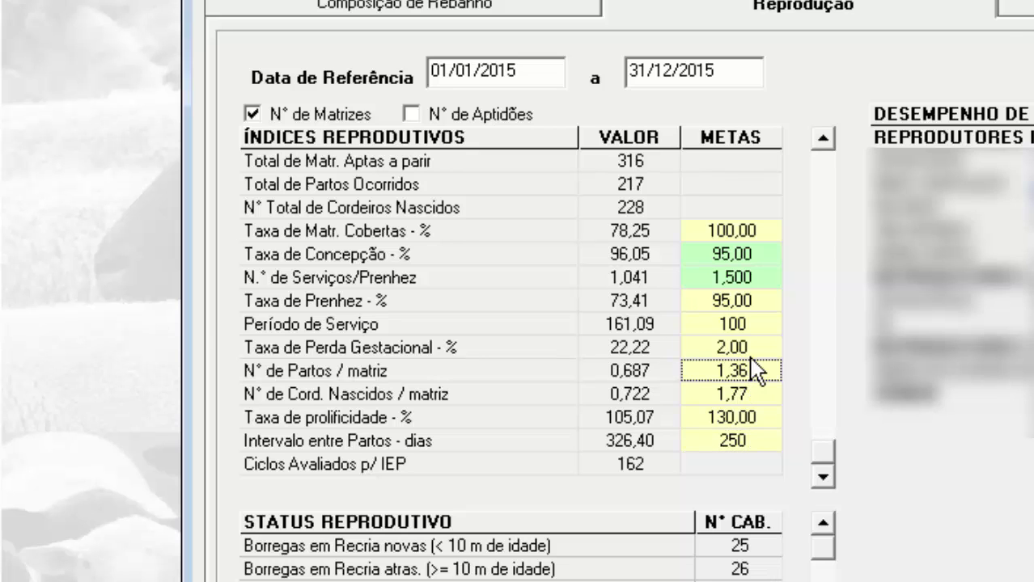
{"action": "left_click", "coordinate": [748, 351]}
{"action": "left_click", "coordinate": [738, 393]}
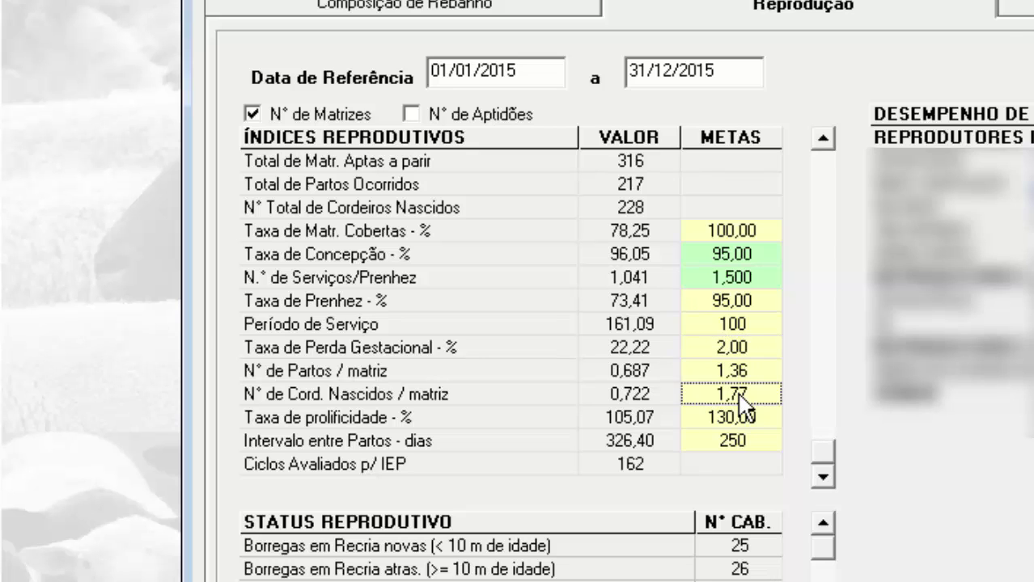
{"action": "left_click", "coordinate": [752, 368]}
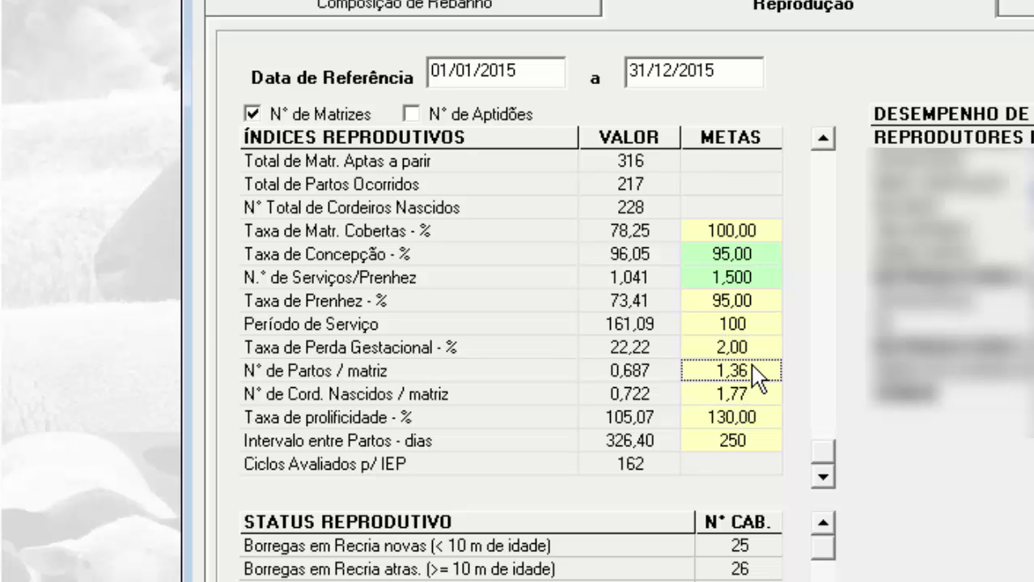
{"action": "left_click", "coordinate": [650, 379]}
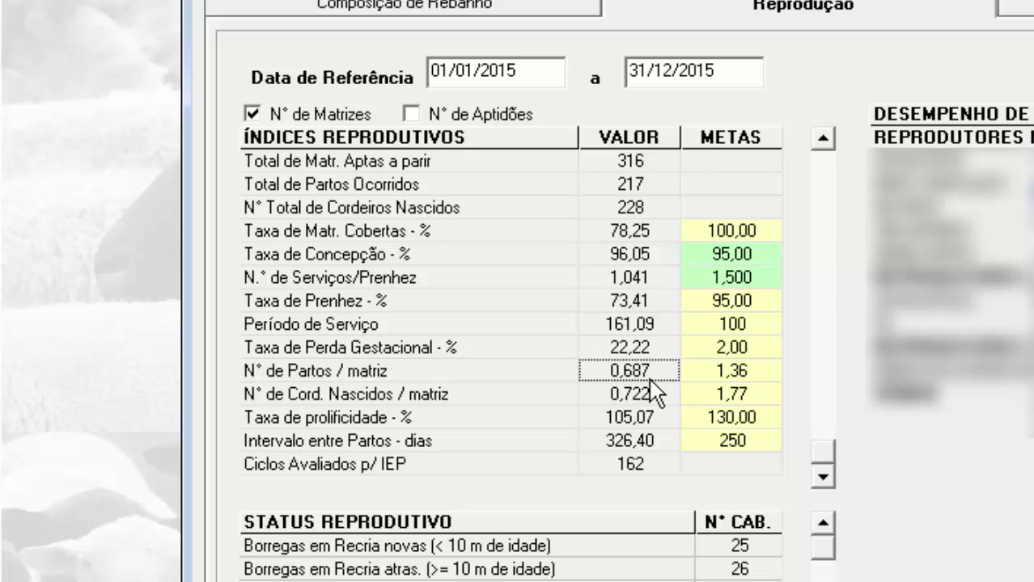
Step: Compare the values of Taxa de prolificidade and Nº de Cord. Nascidos / matriz with their goals
{"action": "left_click", "coordinate": [616, 419]}
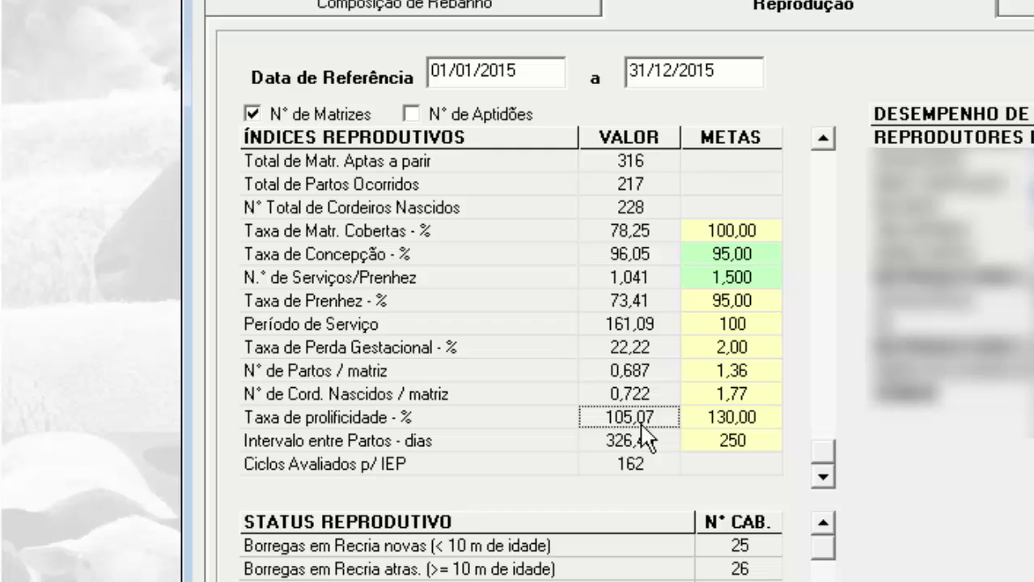
{"action": "left_click", "coordinate": [724, 422]}
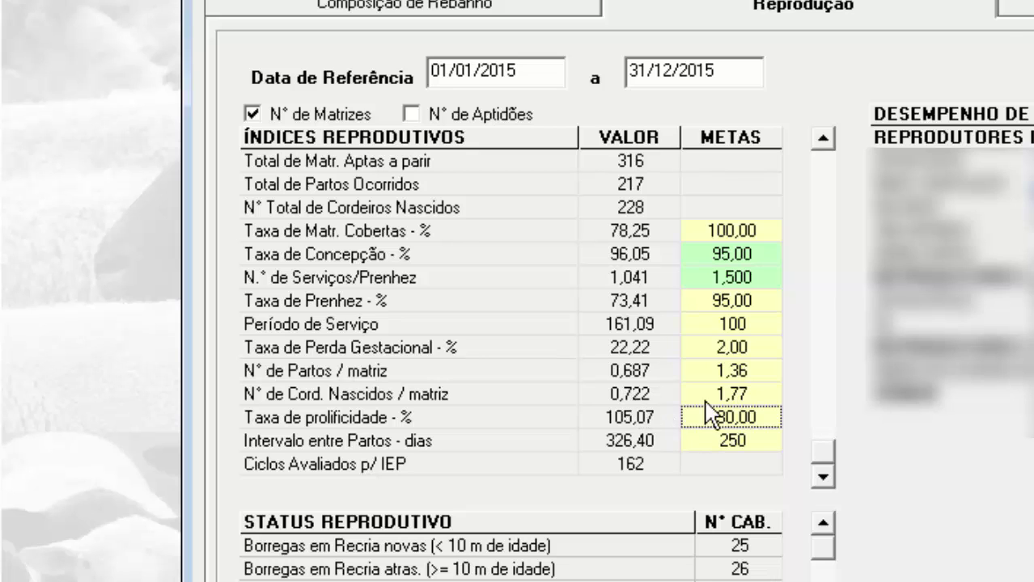
{"action": "left_click", "coordinate": [647, 417]}
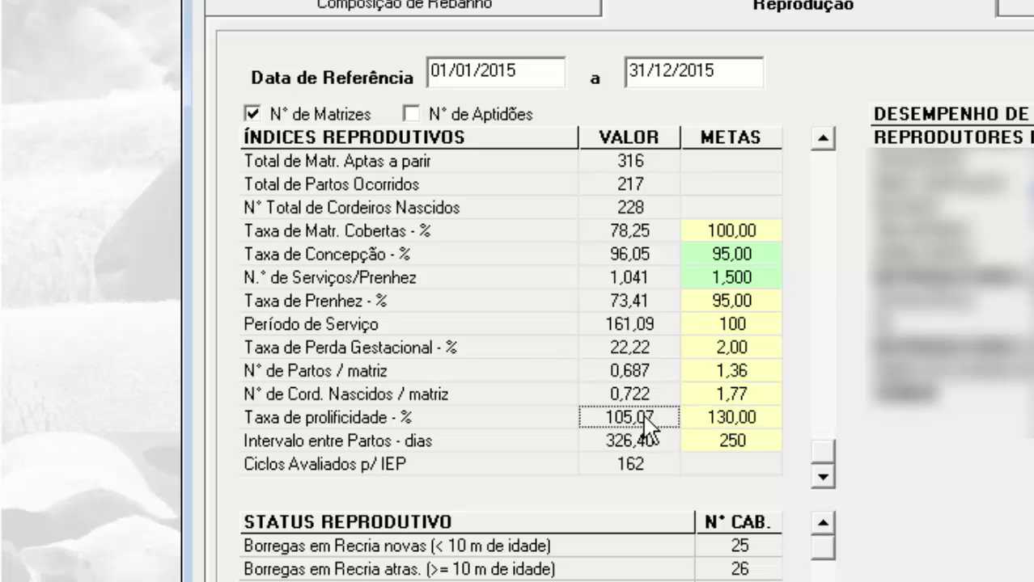
{"action": "left_click", "coordinate": [641, 395]}
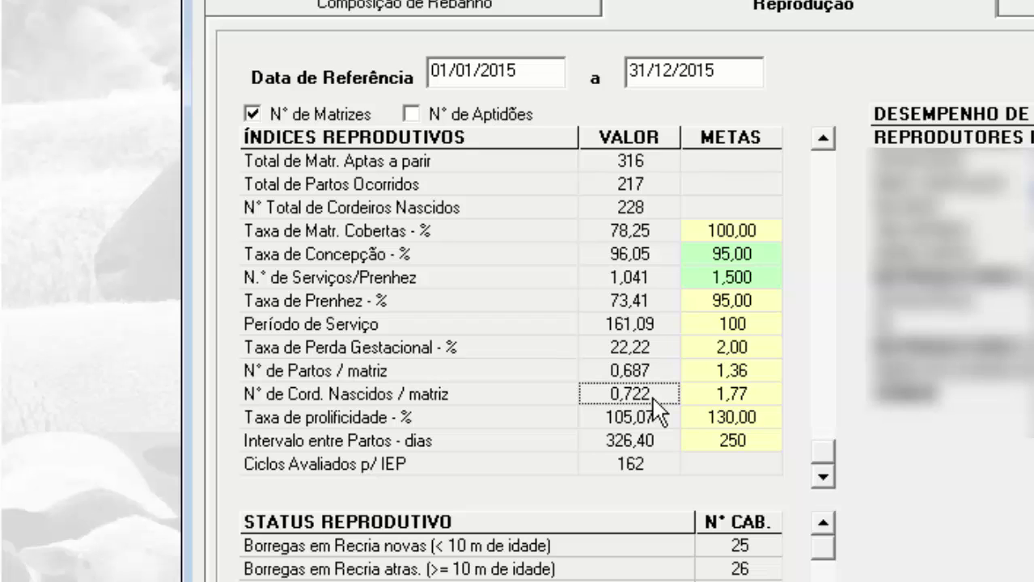
{"action": "left_click", "coordinate": [750, 397]}
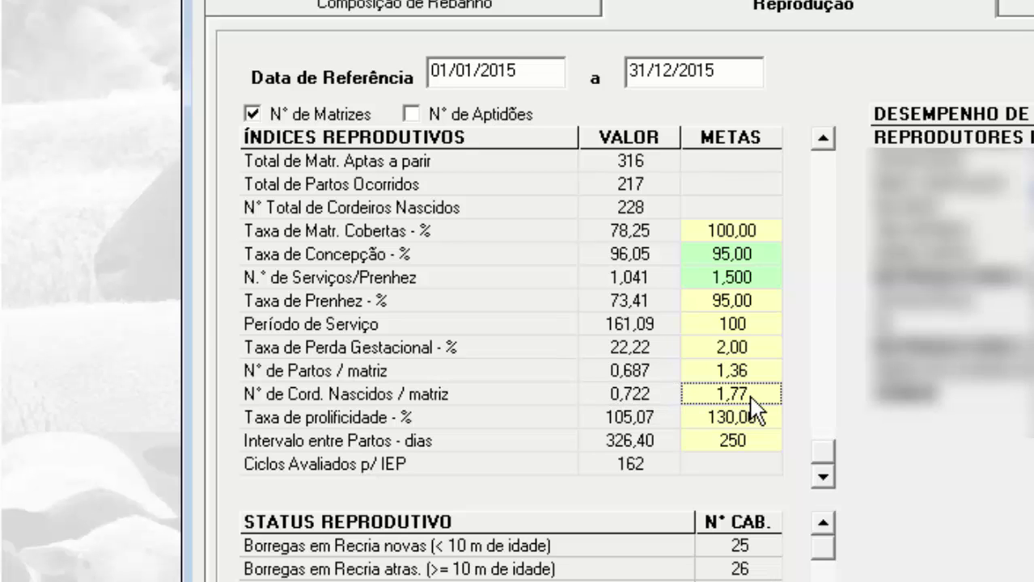
{"action": "left_click", "coordinate": [738, 422]}
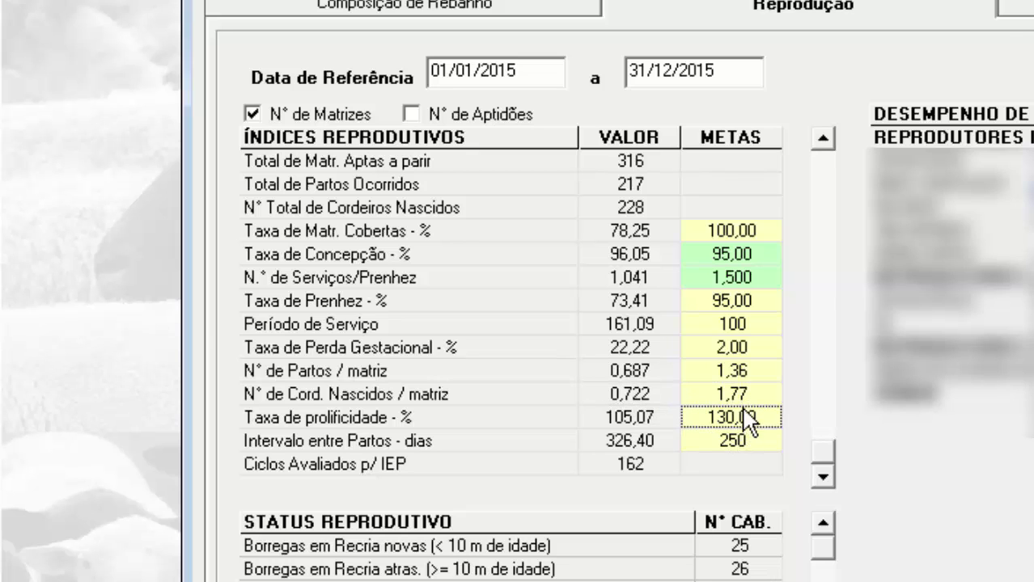
{"action": "left_click", "coordinate": [741, 395]}
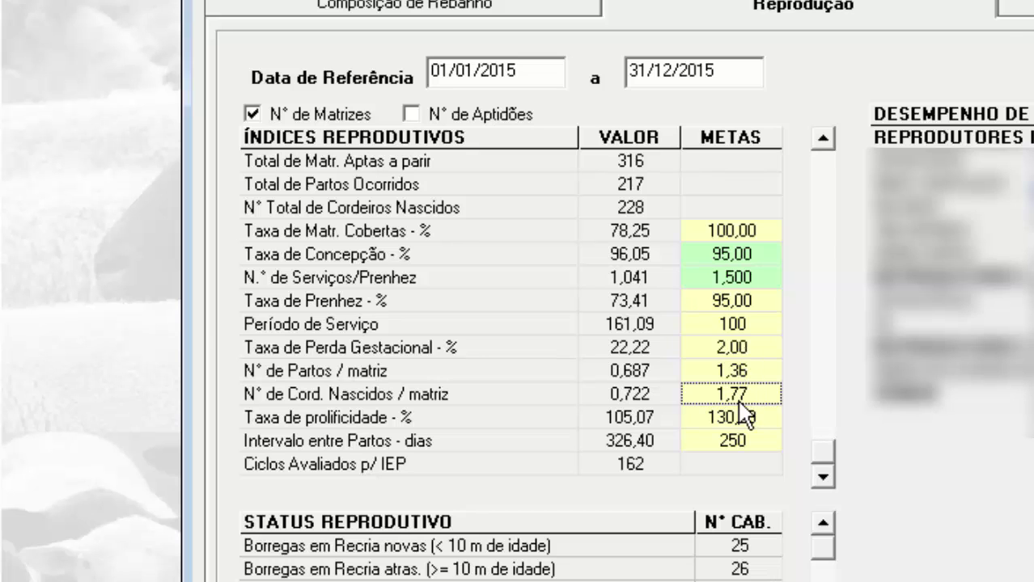
{"action": "left_click", "coordinate": [649, 400]}
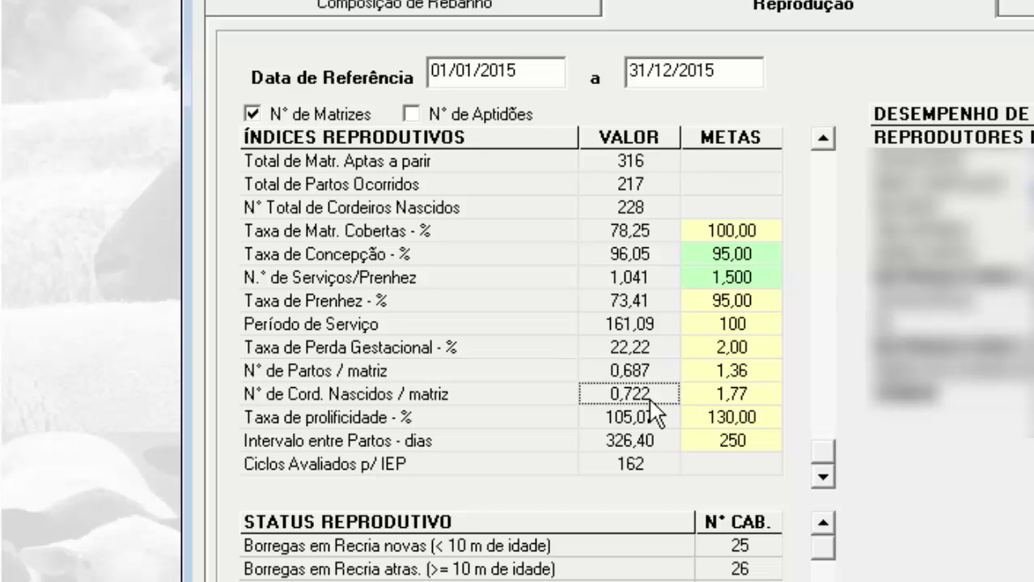
Step: Compare Intervalo entre Partos with its goal and check the number of Ciclos Avaliados p/ IEP behind it
{"action": "left_click", "coordinate": [647, 443]}
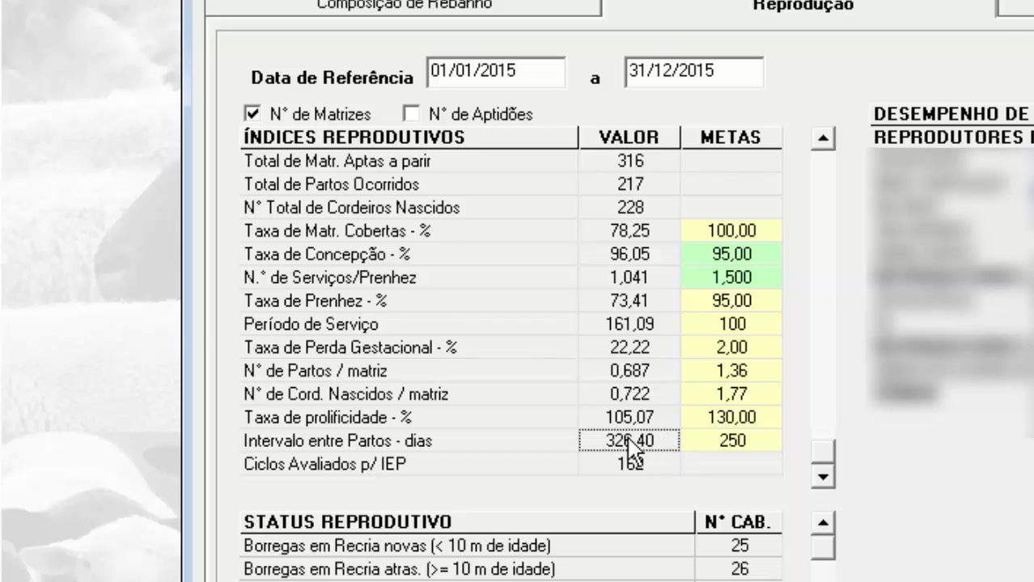
{"action": "left_click", "coordinate": [734, 443]}
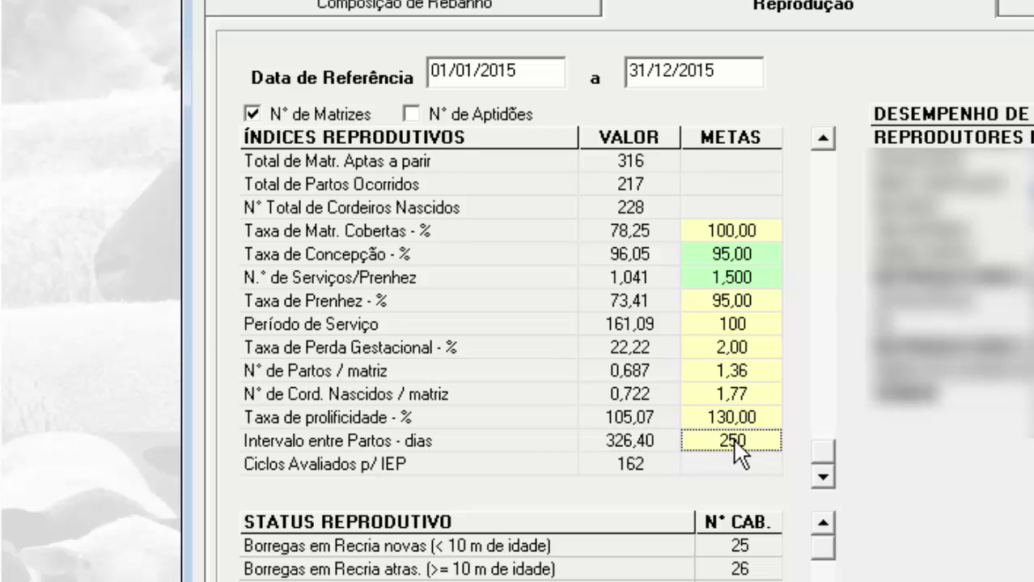
{"action": "left_click", "coordinate": [637, 462]}
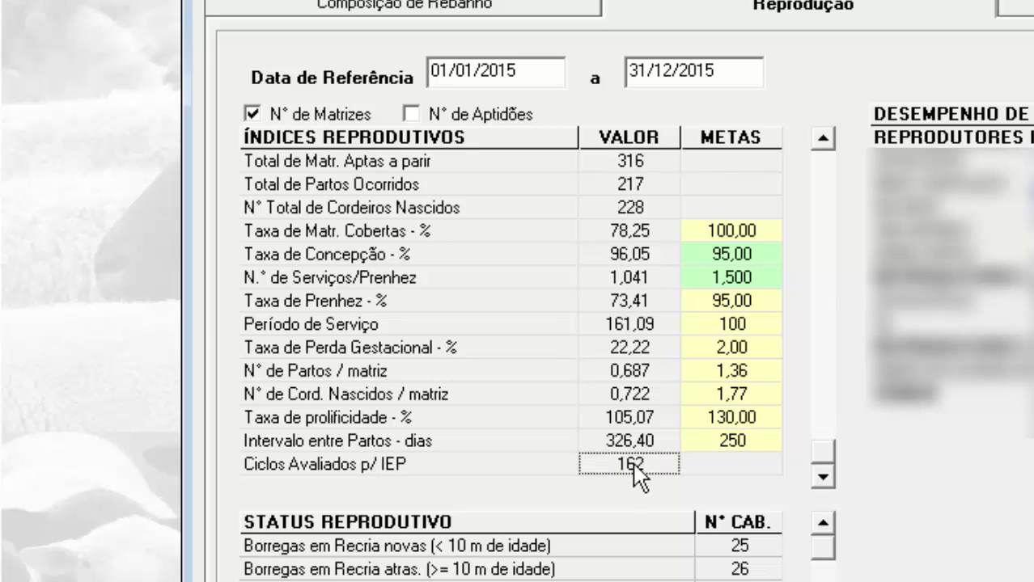
{"action": "left_click", "coordinate": [640, 449]}
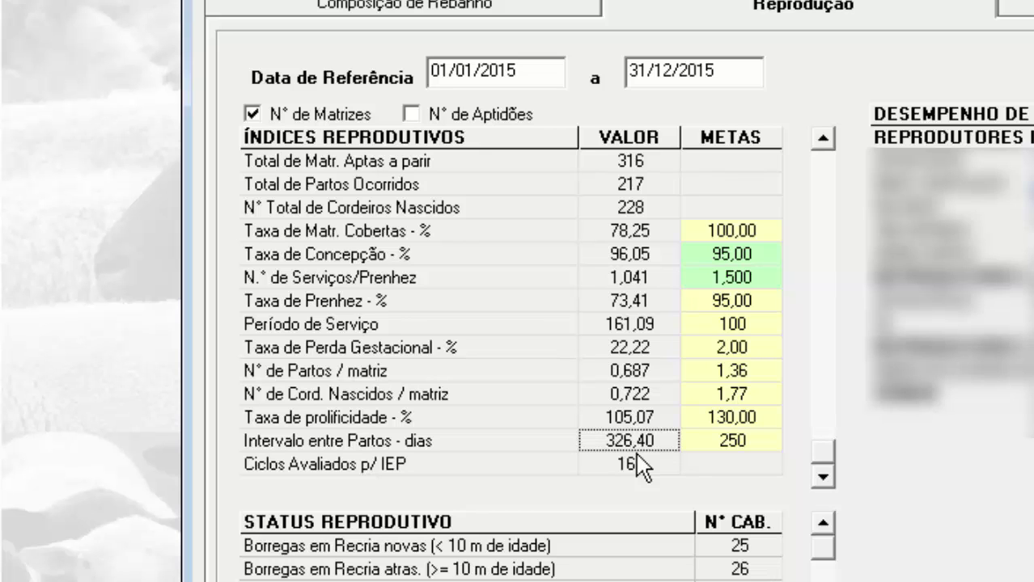
{"action": "left_click", "coordinate": [633, 464]}
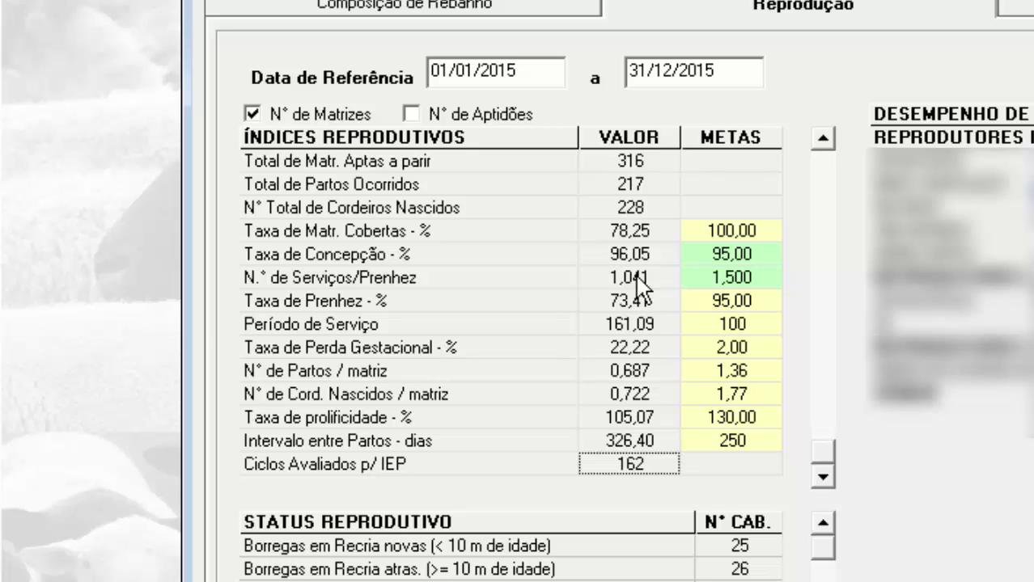
{"action": "key", "text": "Up"}
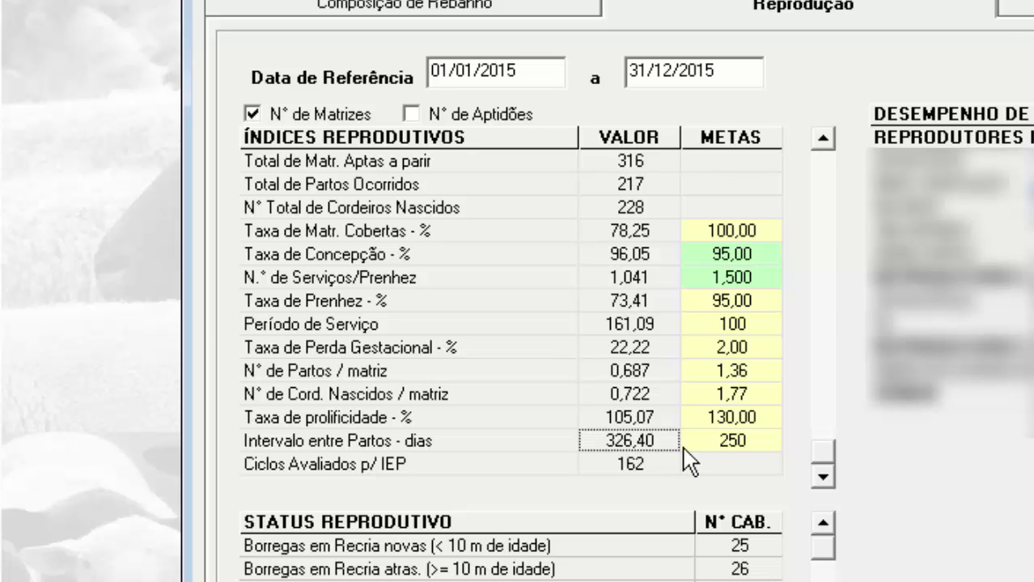